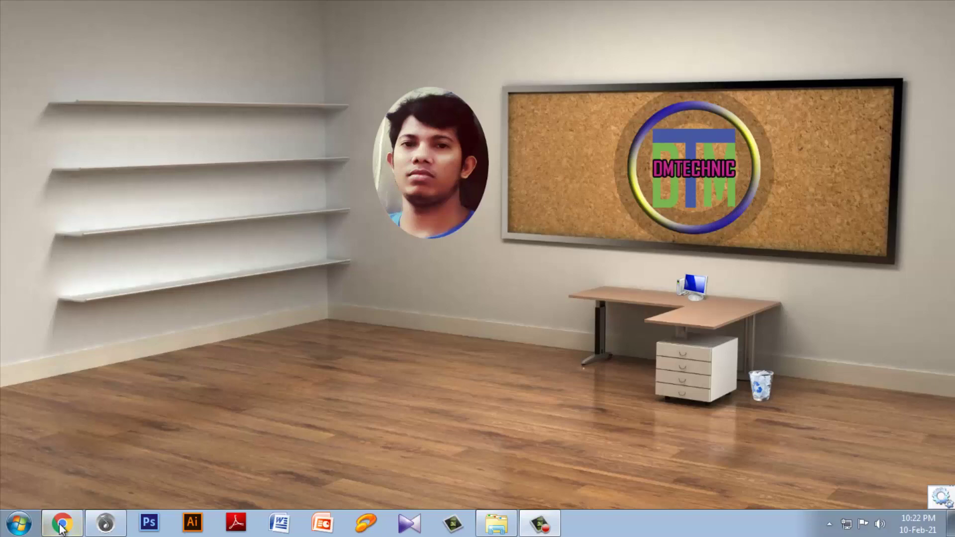
Step: Open a new Chrome browser window from the Windows taskbar
left_click(61, 527)
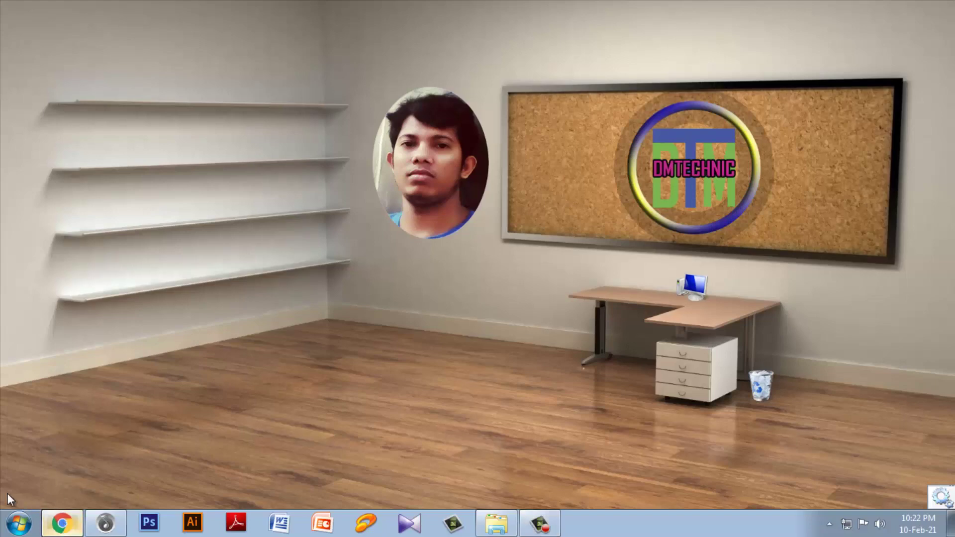
Step: Search Google for 'surokkha gov bd' and open the official surokkha.gov.bd result
left_click(399, 293)
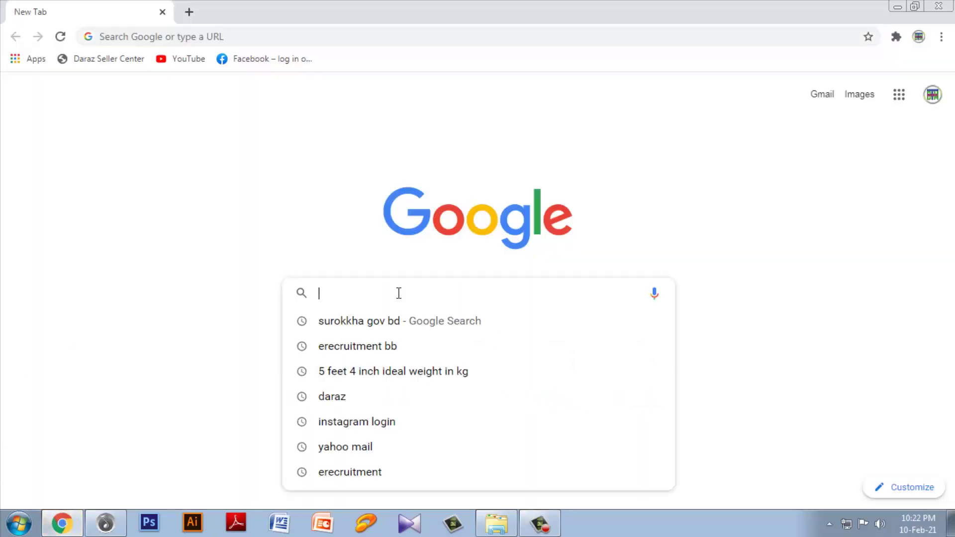
left_click(388, 326)
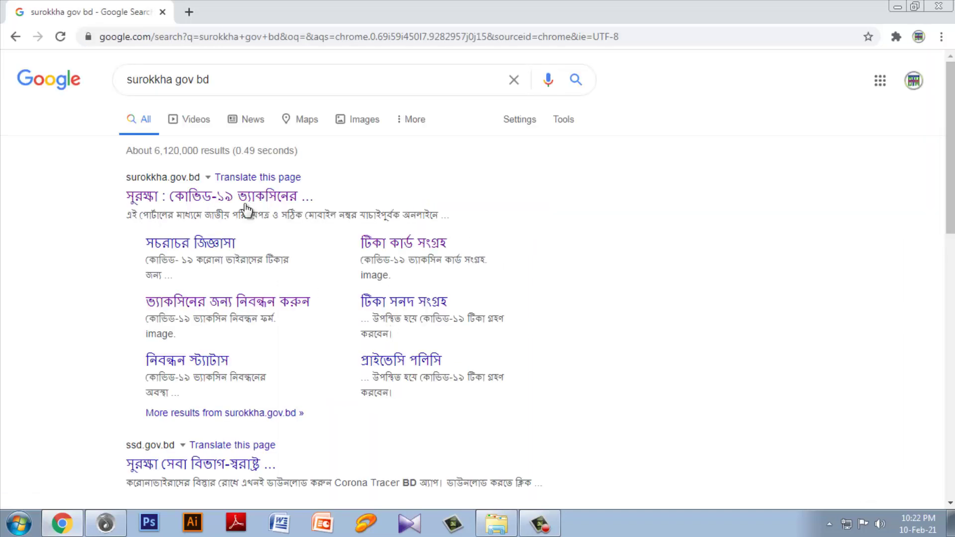
left_click(184, 191)
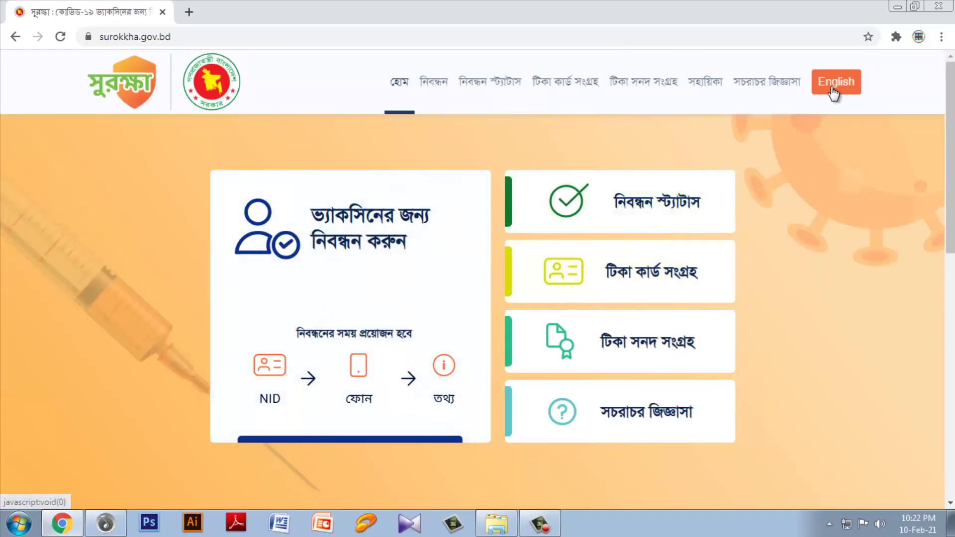
left_click(835, 91)
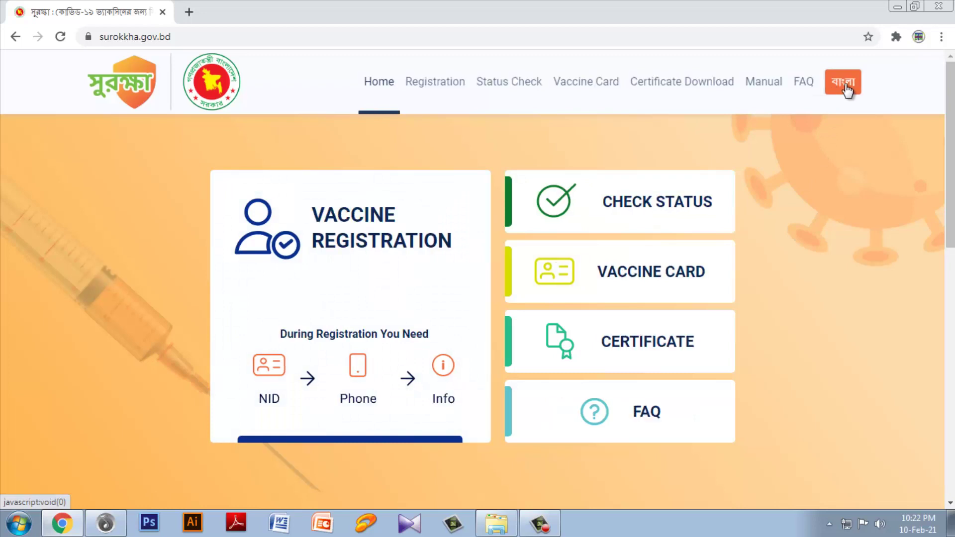
left_click(846, 89)
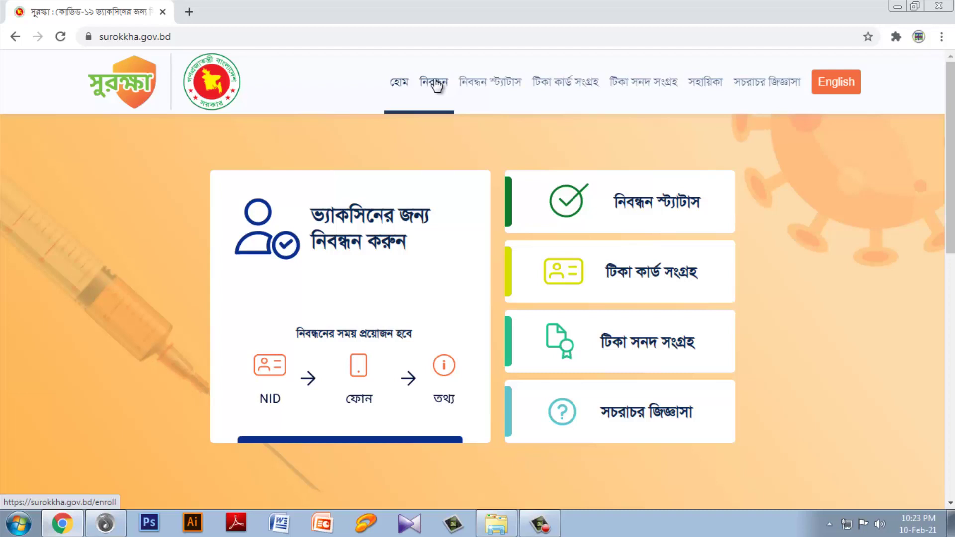
Step: Go to the নিবন্ধন registration page and show the registration category choices
left_click(436, 83)
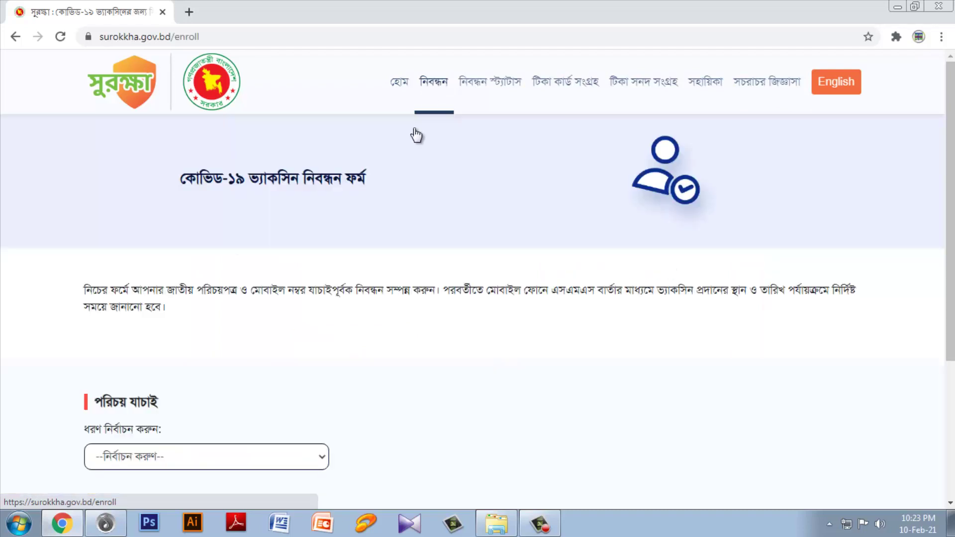
scroll(419, 364, "down", 2)
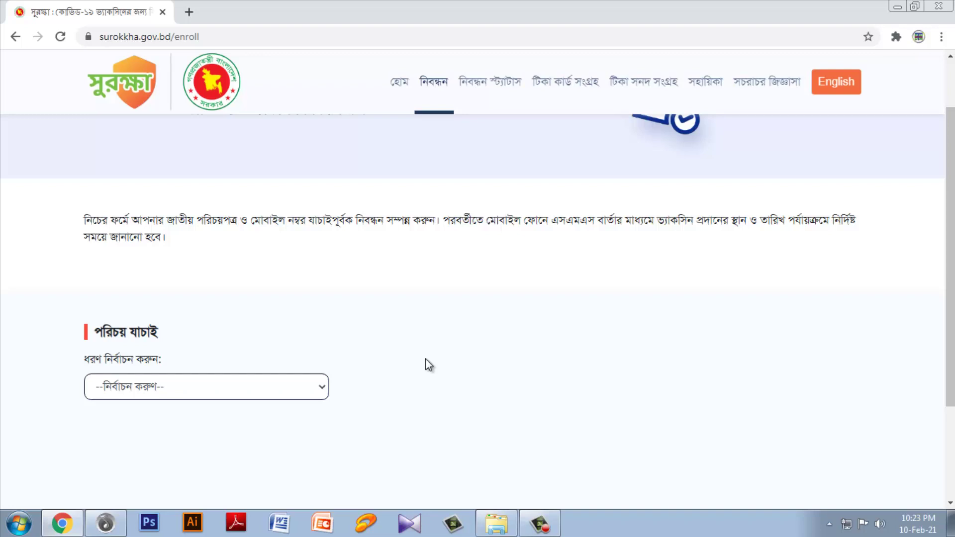
left_click(287, 389)
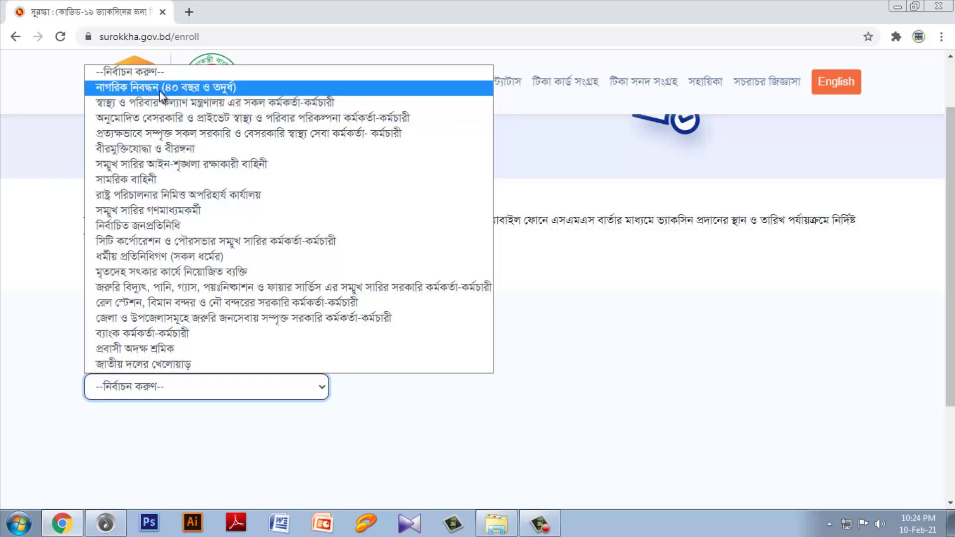
Step: Choose citizen registration (40 years and over) and enter the national ID number
left_click(163, 87)
scroll(448, 288, "down", 2)
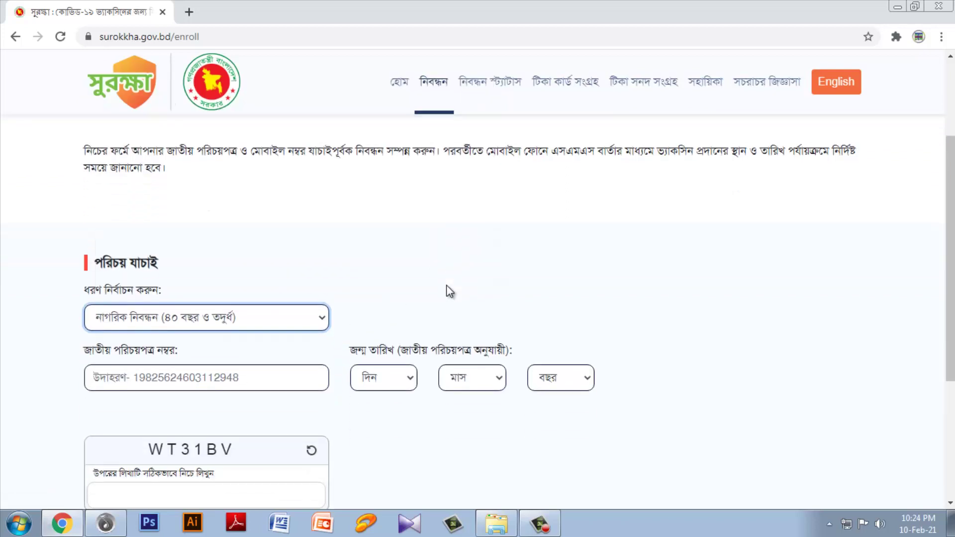
scroll(464, 286, "down", 2)
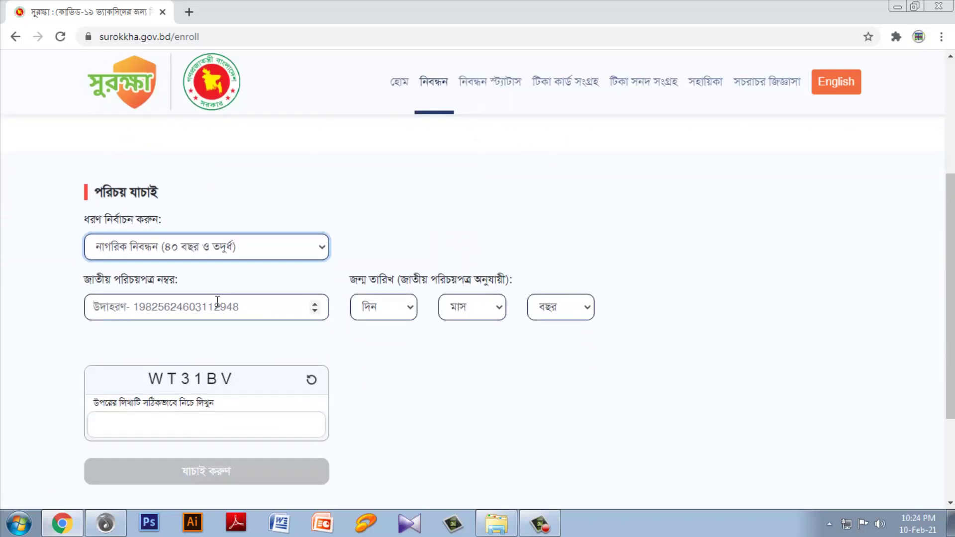
left_click(207, 307)
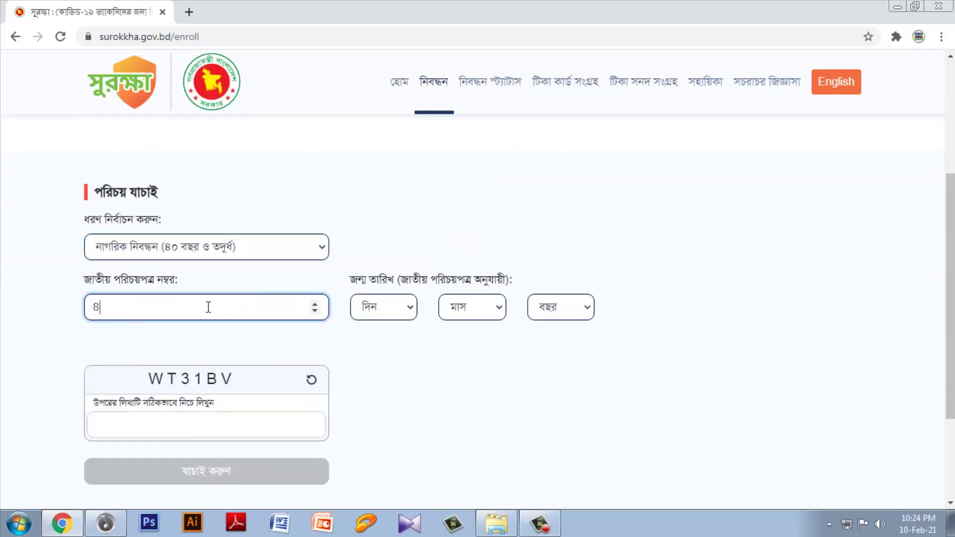
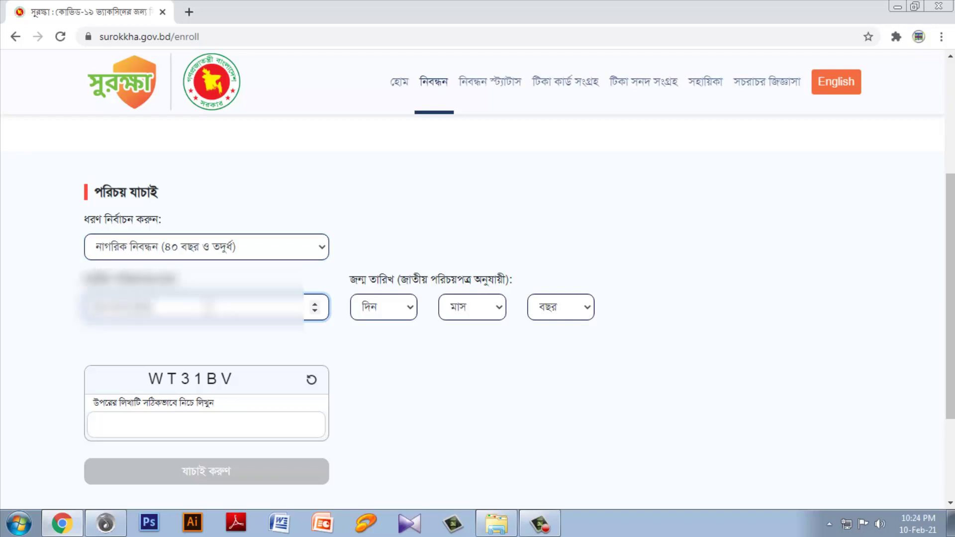
left_click(384, 306)
left_click(381, 148)
left_click(494, 307)
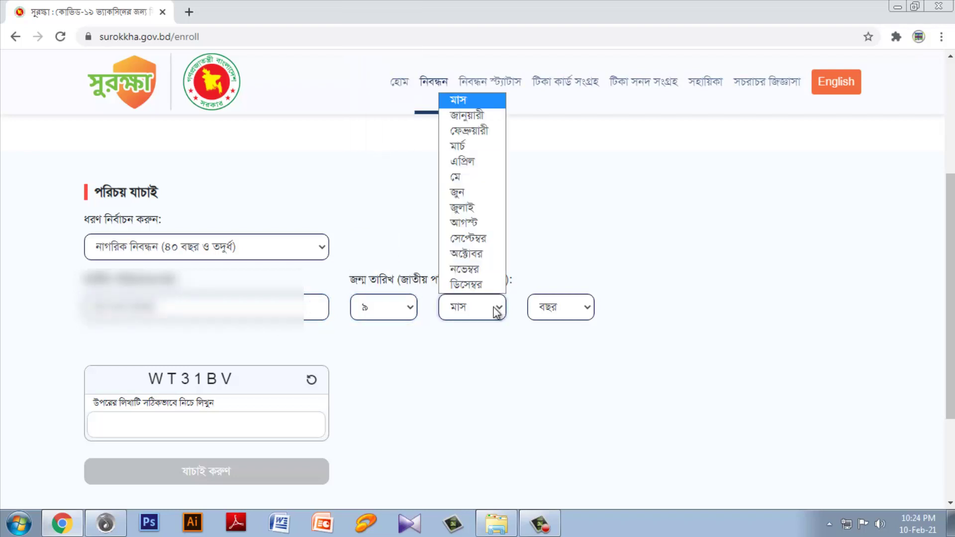
left_click(471, 129)
left_click(580, 307)
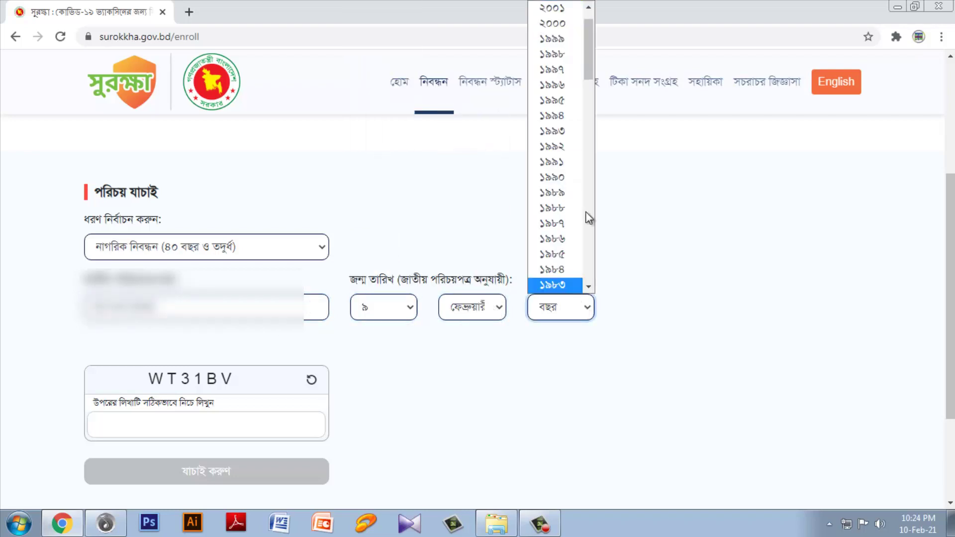
left_click_drag(593, 77, 589, 184)
left_click(552, 91)
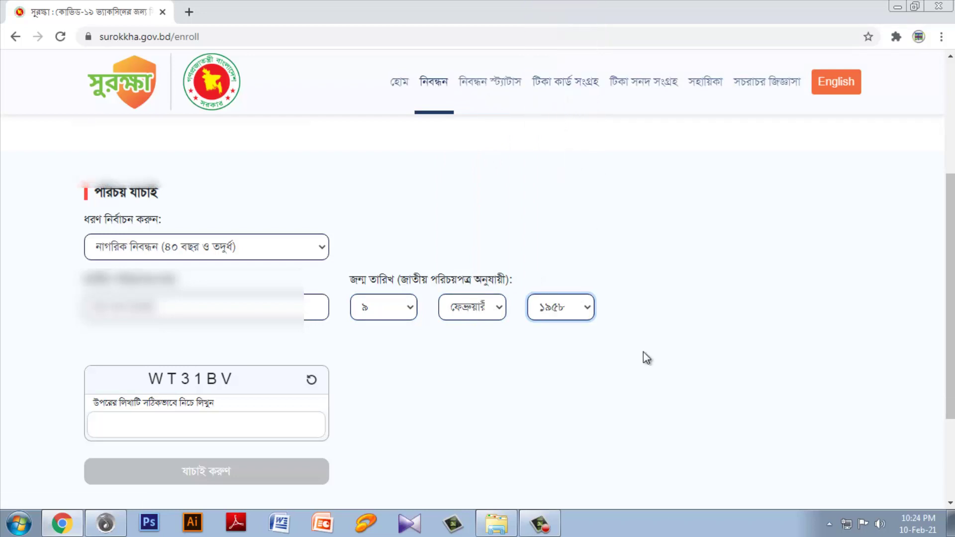
Step: Enter the captcha text, correcting an initial typo
scroll(643, 352, "down", 3)
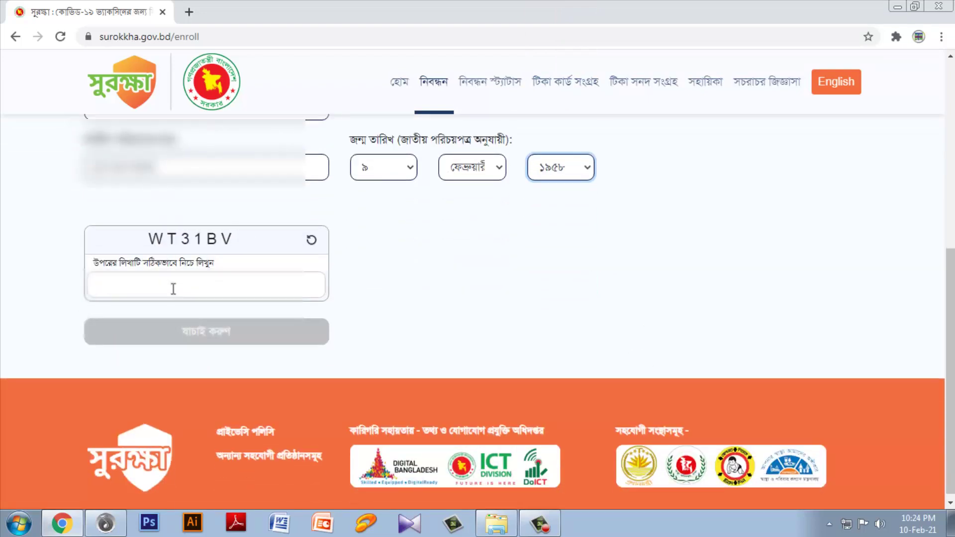
left_click(173, 288)
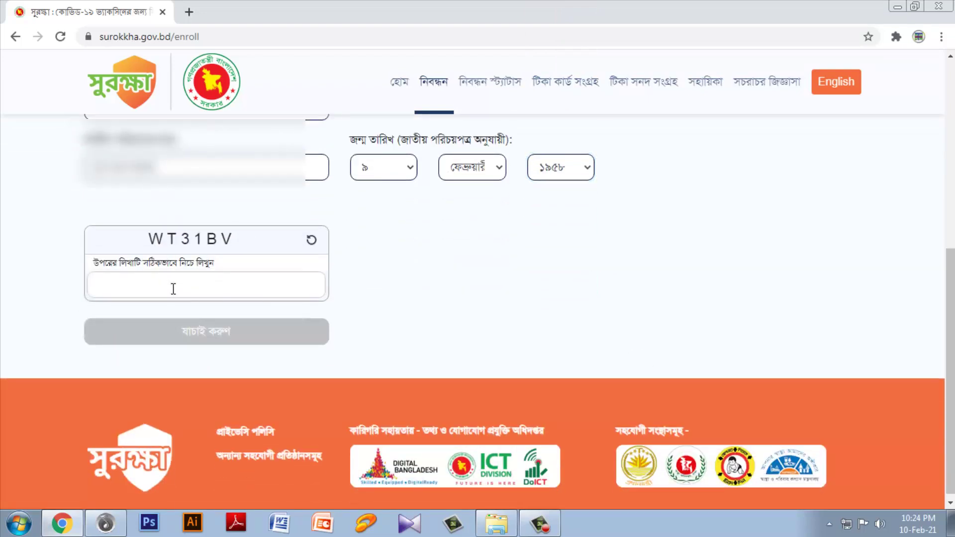
type("WT31BV")
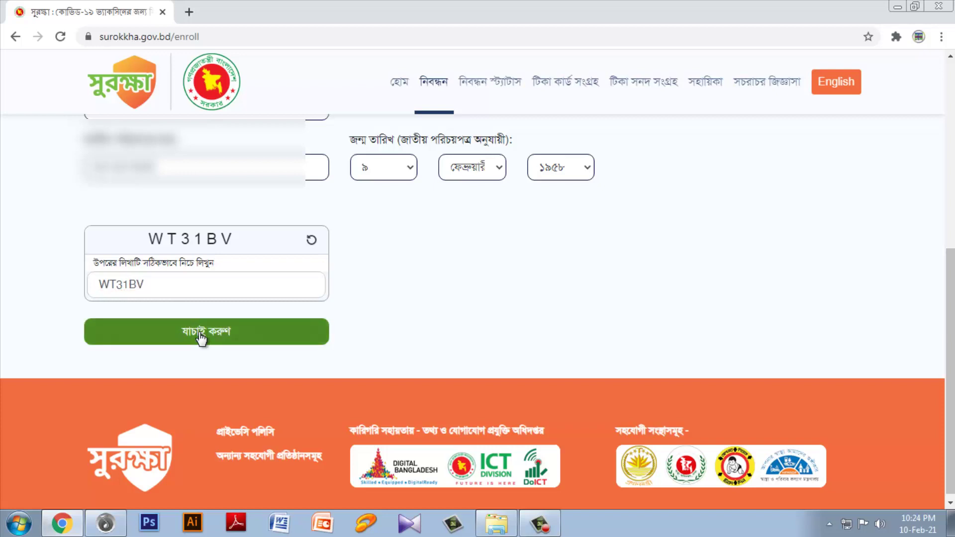
Step: Submit the NID and birth date for verification
left_click(199, 333)
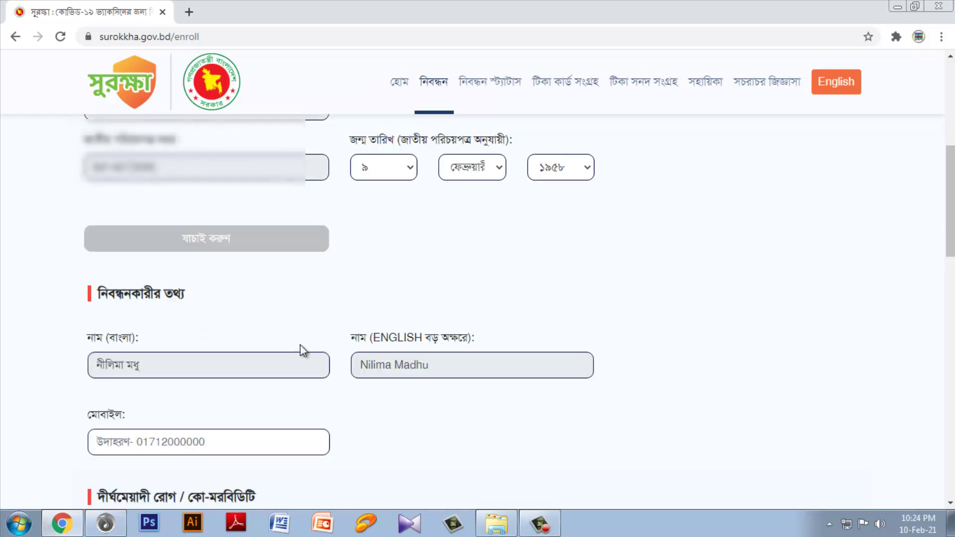
scroll(616, 350, "down", 1)
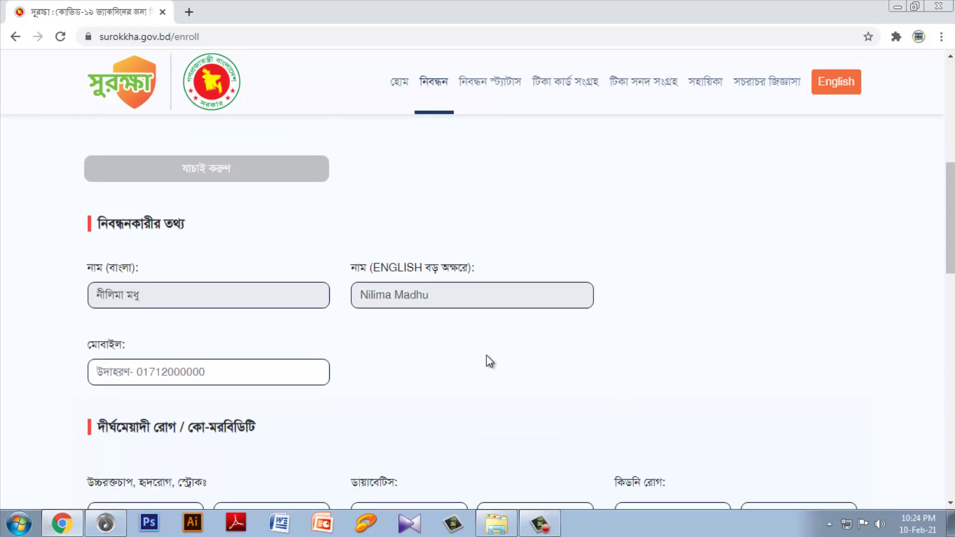
scroll(490, 361, "down", 1)
Step: Enter the registrant's mobile number and move down to the chronic illness questions
left_click(172, 304)
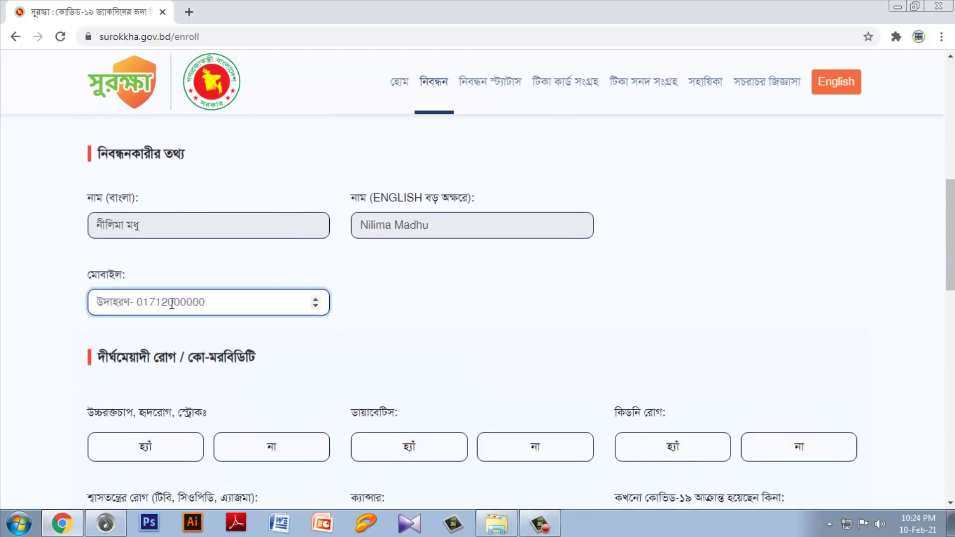
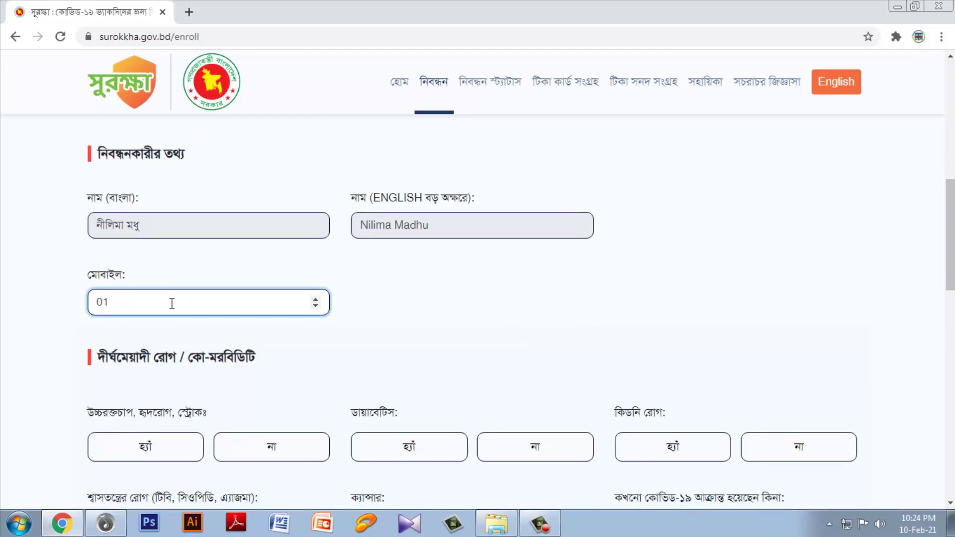
scroll(725, 309, "down", 1)
scroll(597, 268, "down", 2)
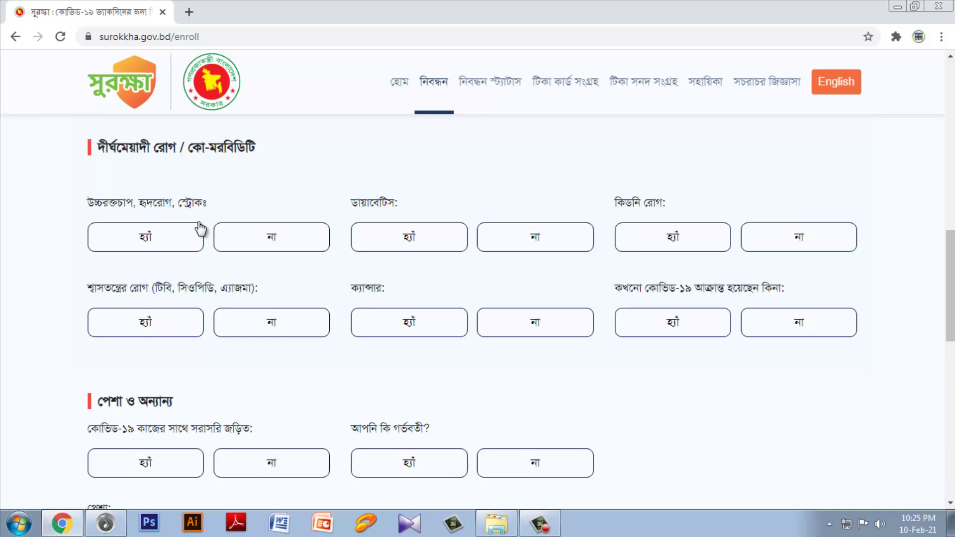
Step: Answer না (no) to the six chronic-disease and previous COVID-19 questions
left_click(273, 248)
left_click(531, 248)
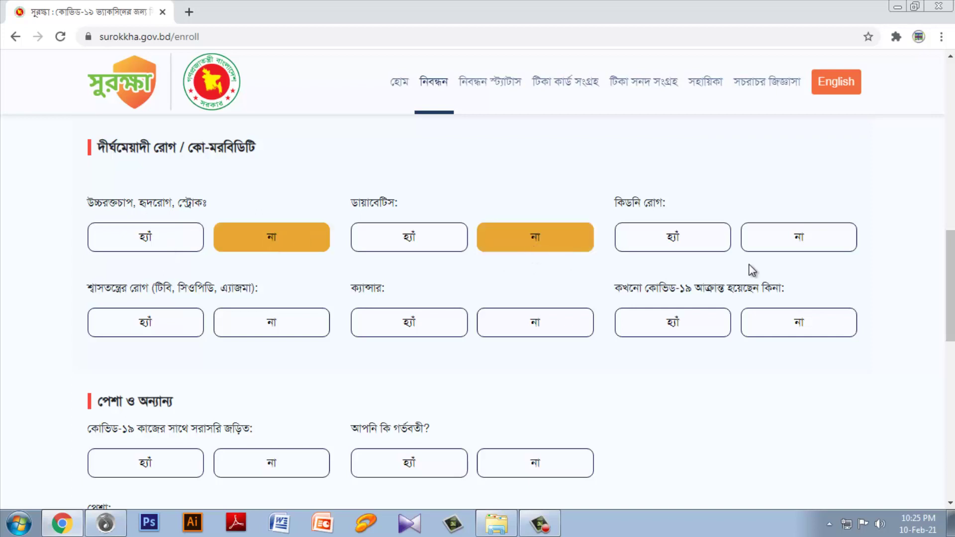
left_click(770, 241)
left_click(250, 321)
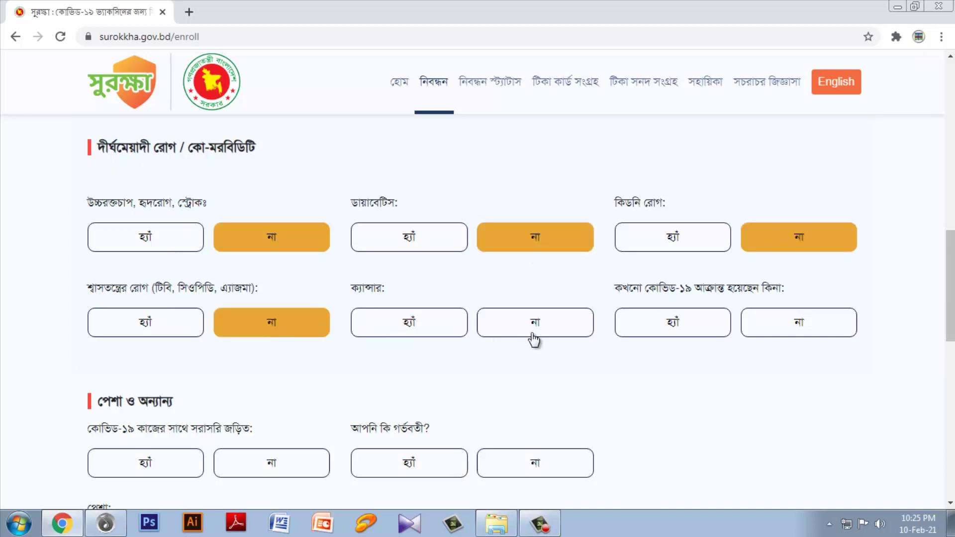
left_click(534, 340)
left_click(811, 333)
scroll(174, 326, "down", 3)
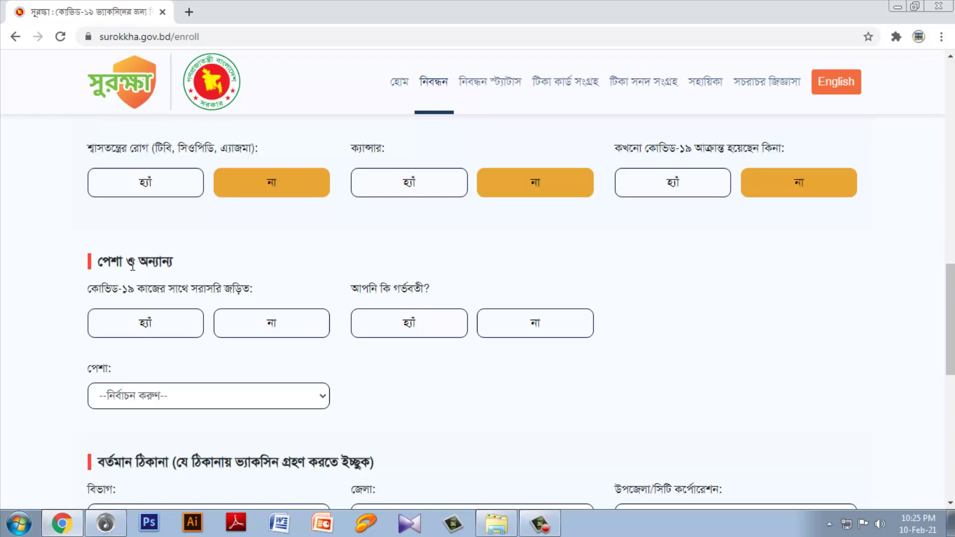
Step: Answer no to COVID-19 work and pregnancy, and set the occupation to ব্যবসা
left_click(297, 327)
left_click(416, 328)
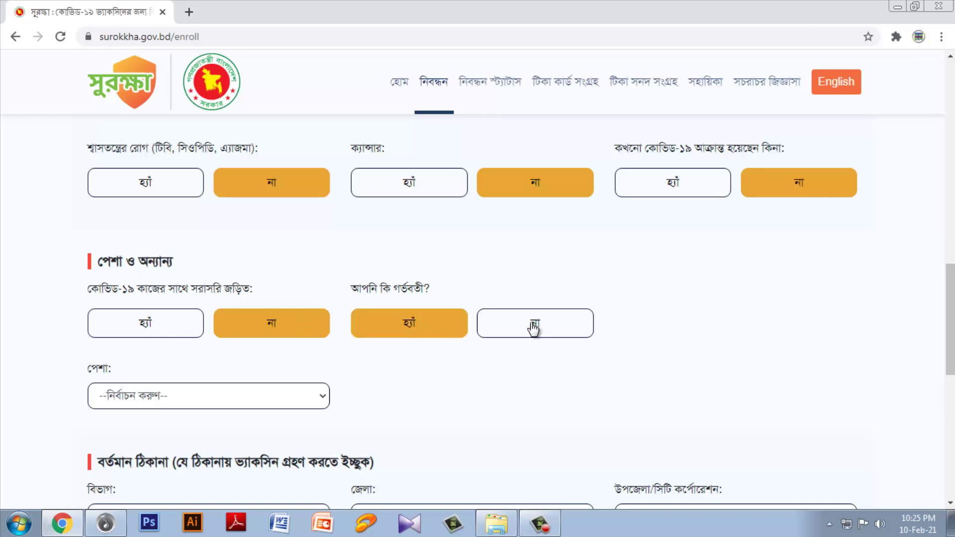
left_click(533, 327)
scroll(450, 393, "down", 1)
left_click(168, 261)
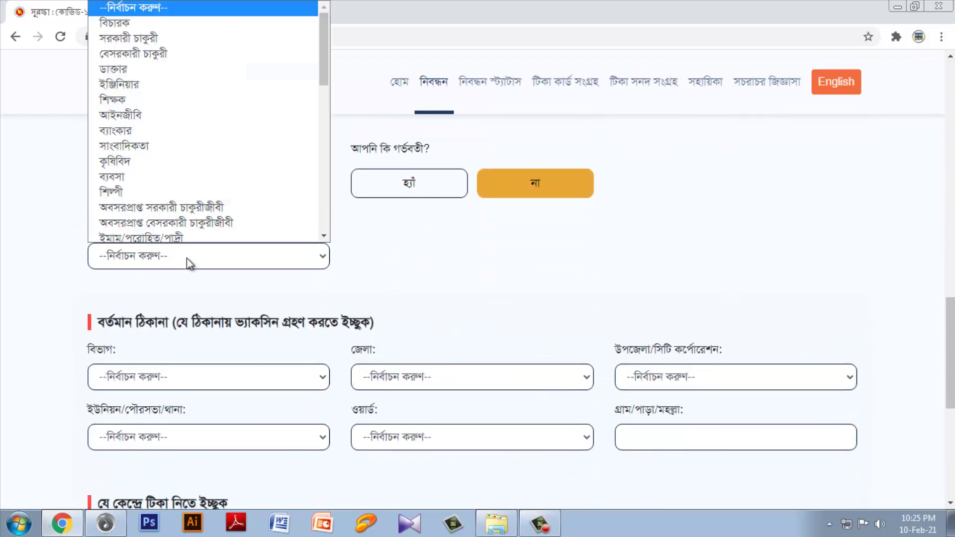
left_click(140, 172)
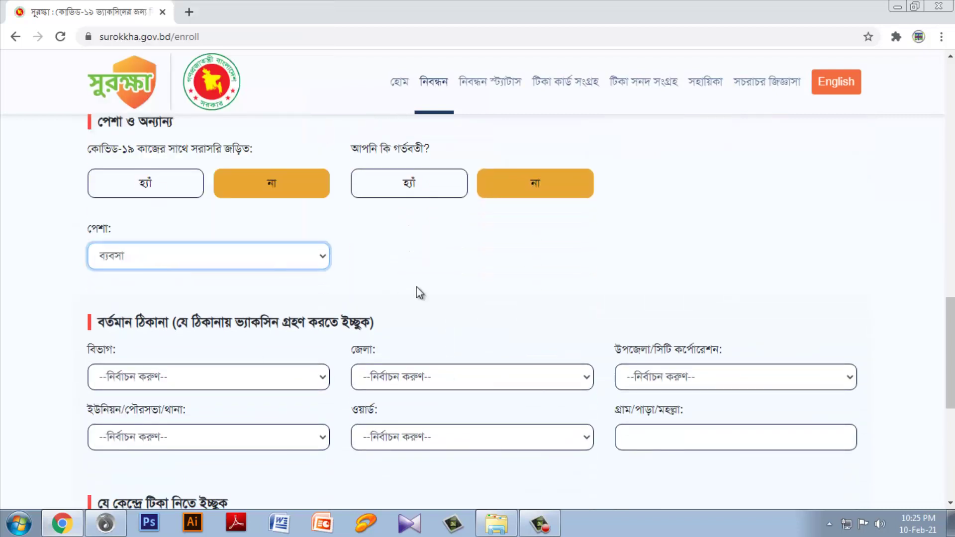
scroll(418, 278, "down", 3)
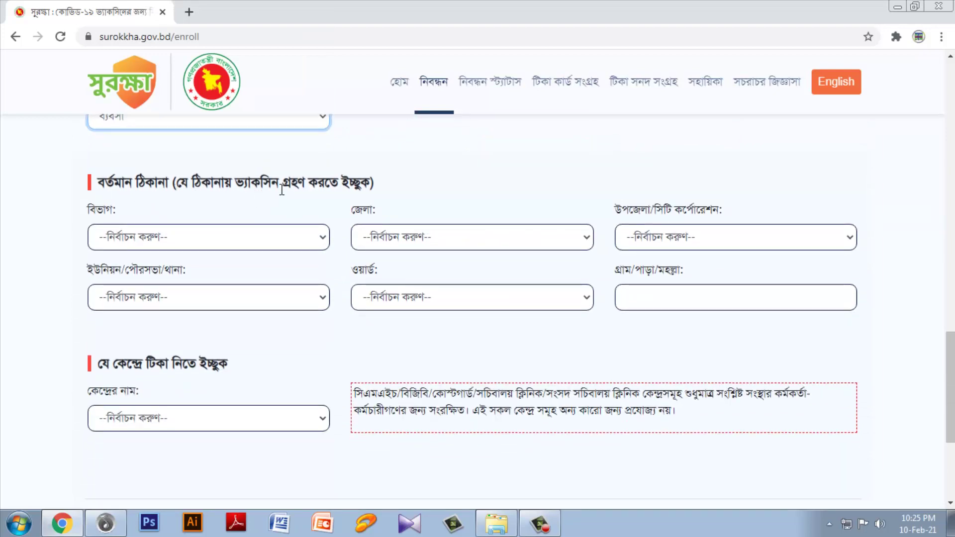
Step: Set division ঢাকা, district গোপালগঞ্জ and upazila কোটালীপাড়া
left_click(164, 233)
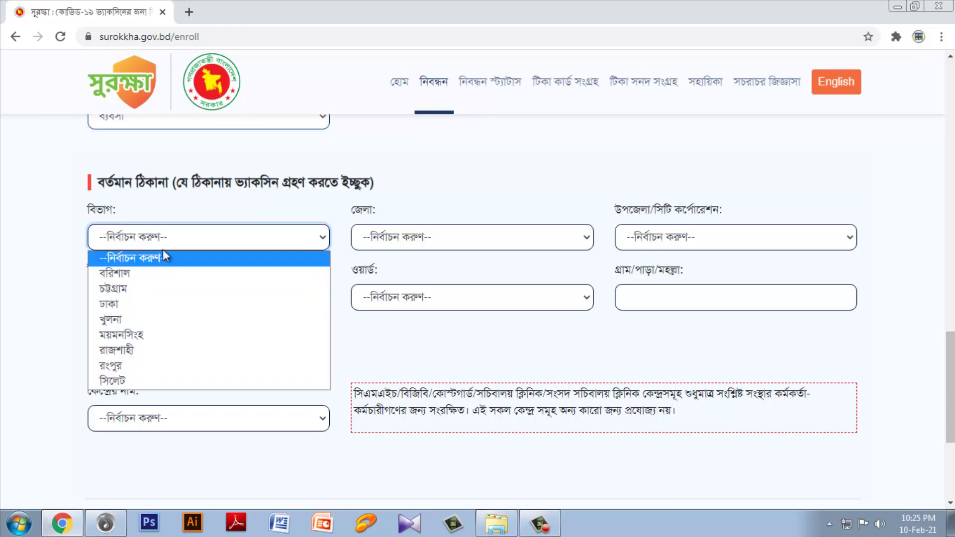
left_click(149, 302)
left_click(452, 240)
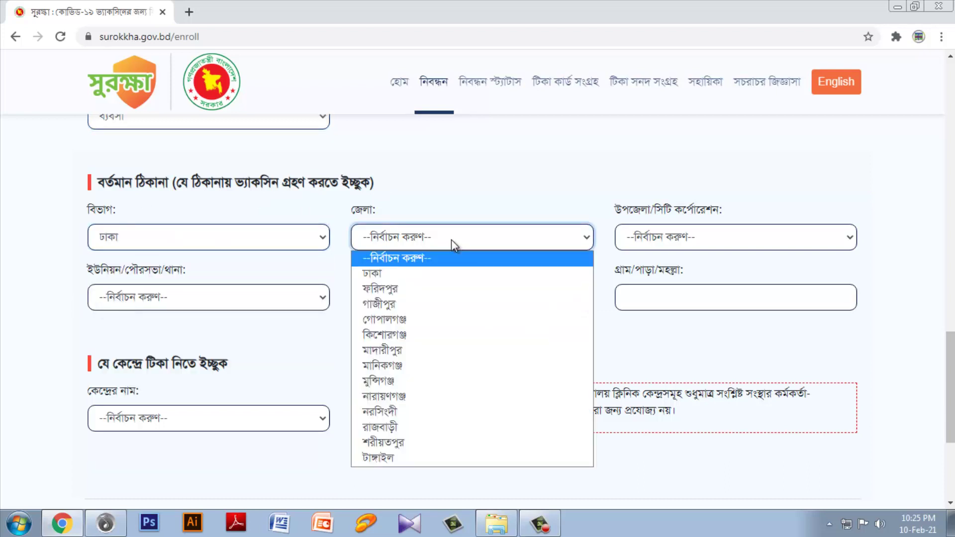
left_click(404, 315)
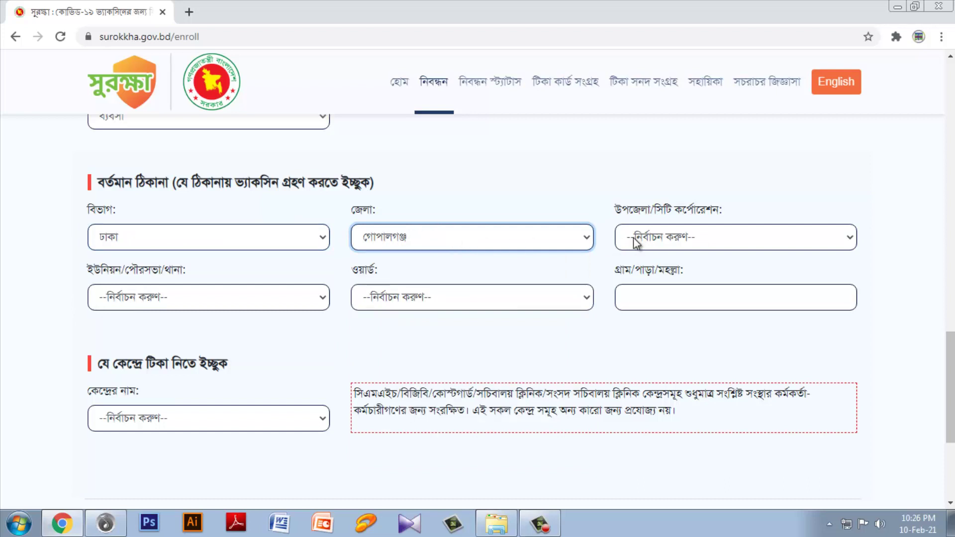
left_click(679, 246)
left_click(653, 289)
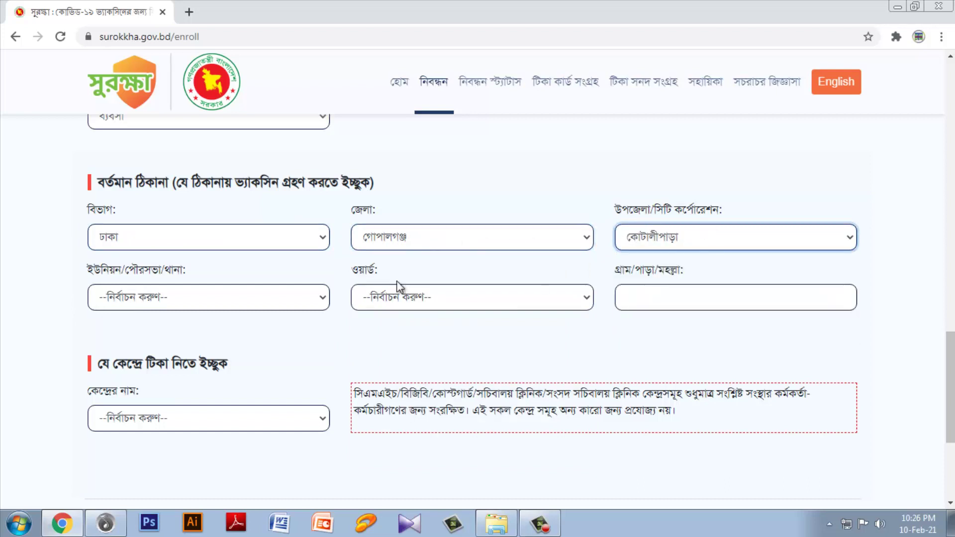
Step: Choose union রামশীল and ward ৪, and enter the village name
left_click(207, 297)
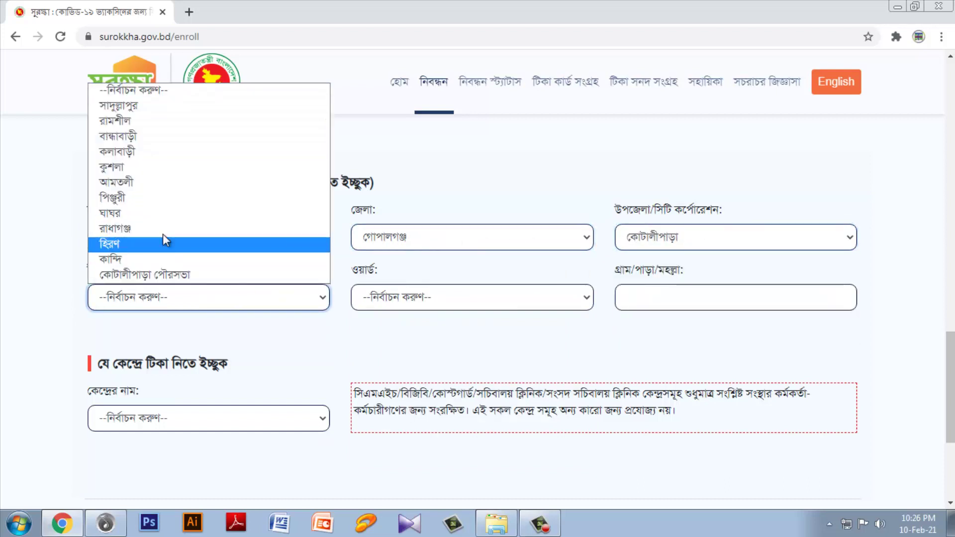
left_click(135, 125)
left_click(419, 296)
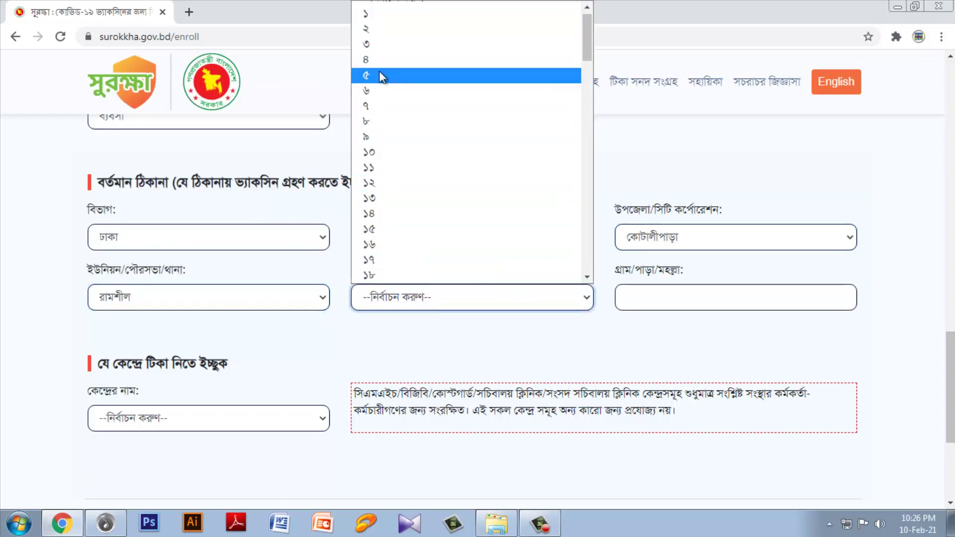
left_click(379, 61)
left_click(671, 290)
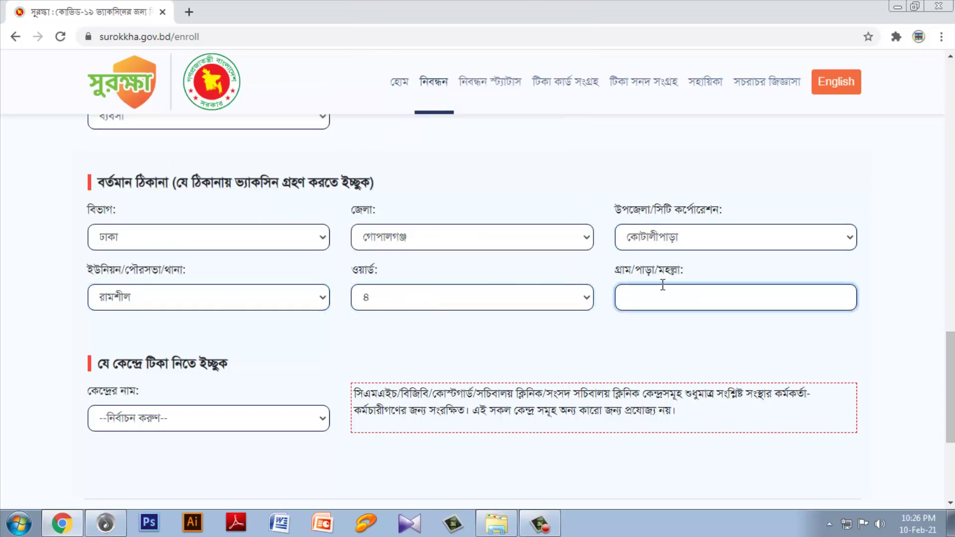
type("J")
type("কাফ")
type("ুলাবক")
scroll(254, 369, "down", 1)
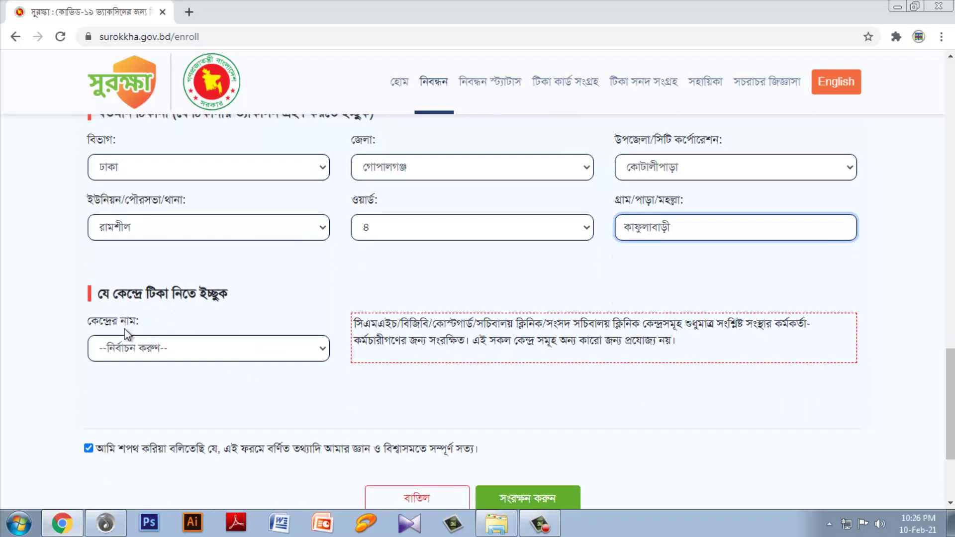
Step: Select উপজেলা স্বাস্থ্য কমপ্লেক্স, কোটালীপাড়া as the vaccination centre and check the form's end
left_click(223, 347)
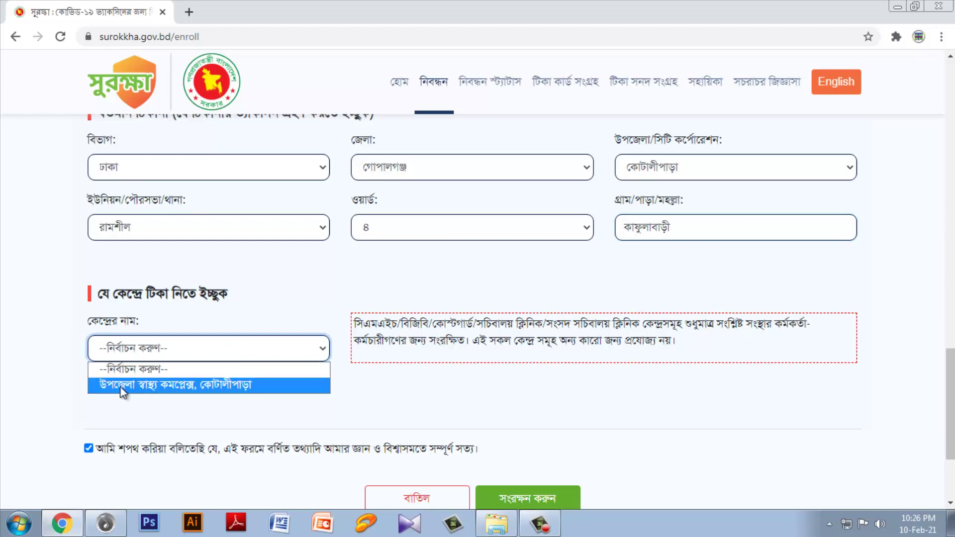
left_click(206, 387)
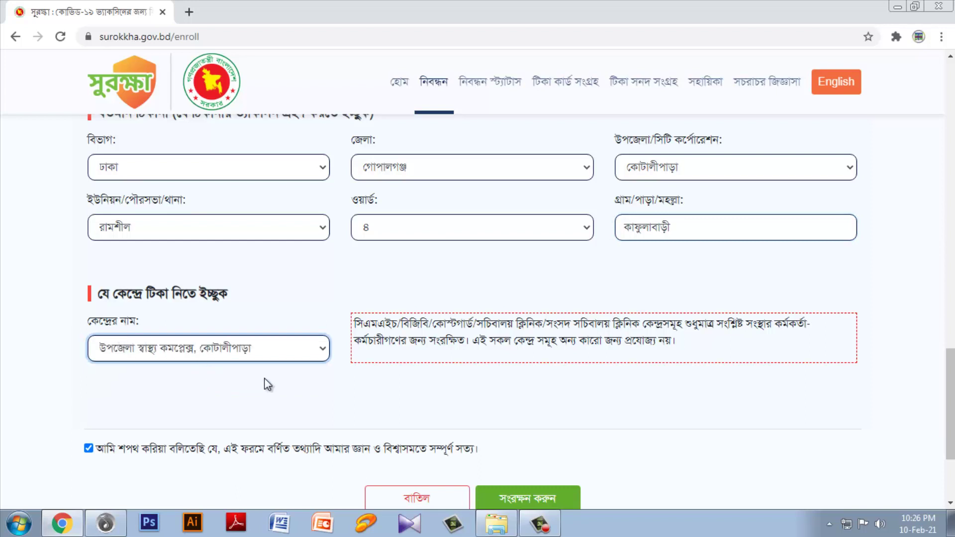
scroll(267, 383, "down", 2)
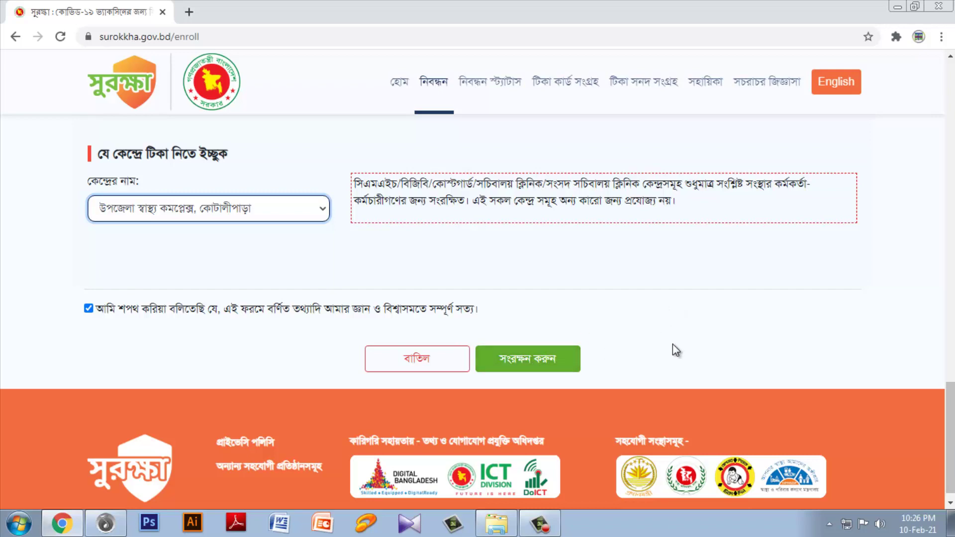
scroll(673, 344, "up", 10)
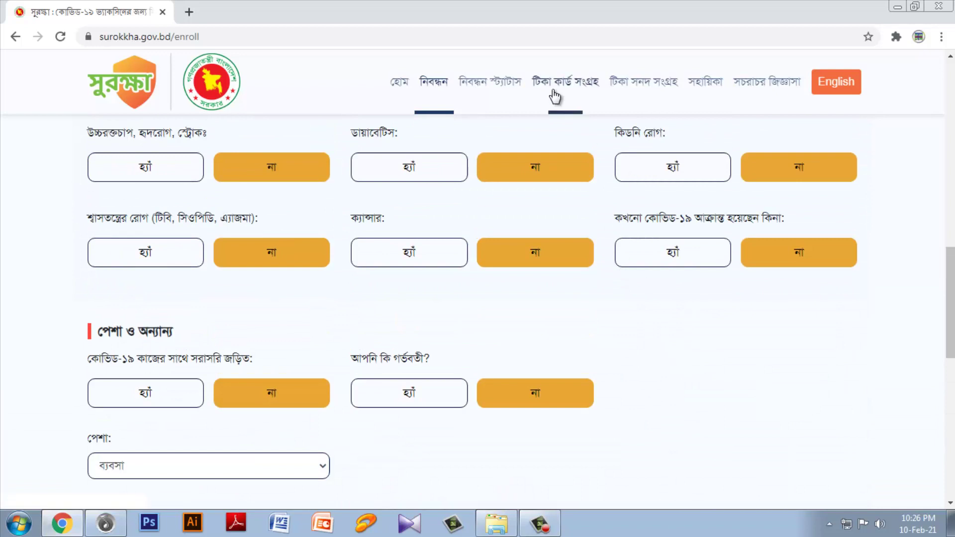
Step: Go to the টিকা কার্ড সংগ্রহ (vaccine card collection) page
left_click(556, 89)
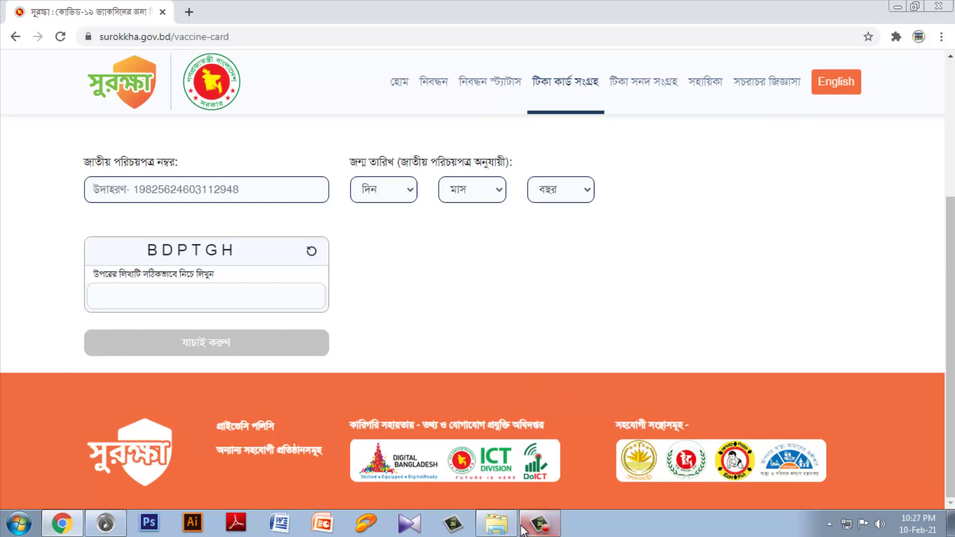
left_click(540, 524)
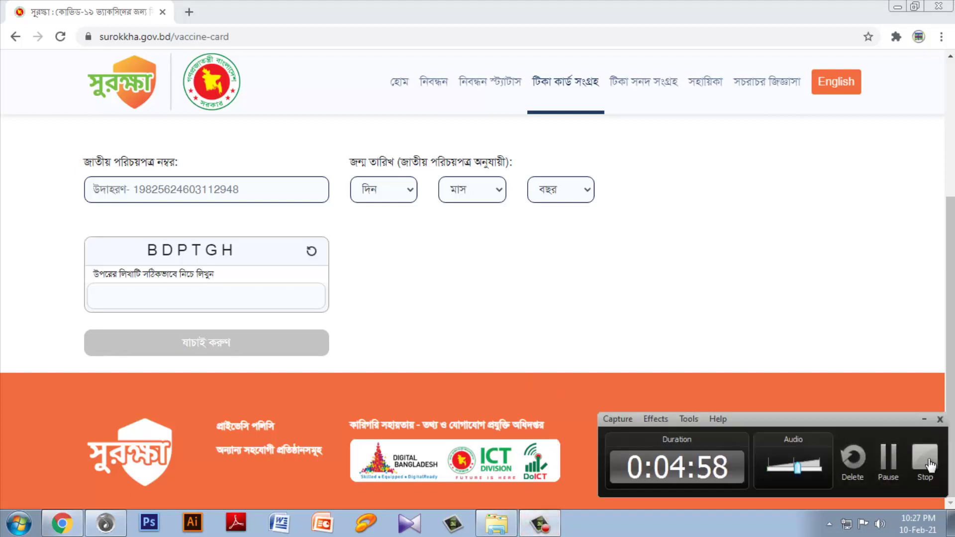